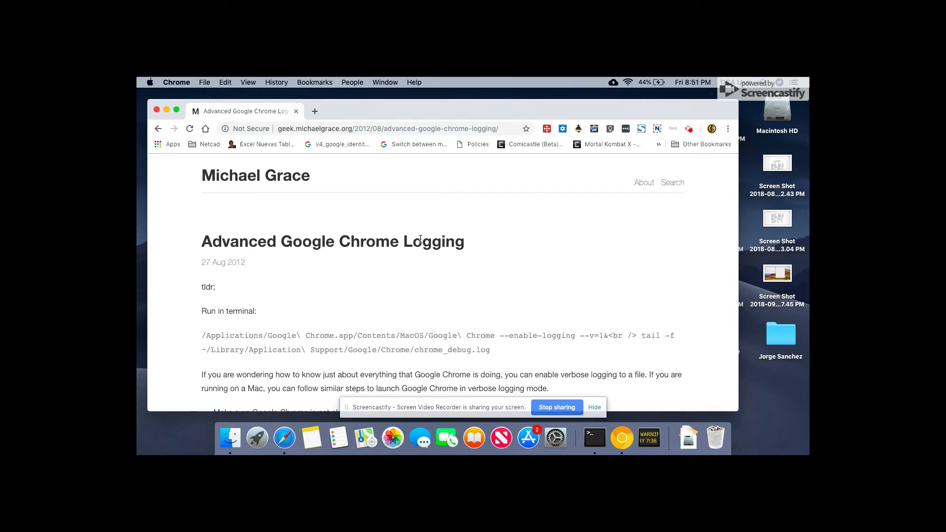
Scroll through the article to find the tldr verbose-logging command
scroll(420, 240, down, 2)
scroll(420, 241, down, 6)
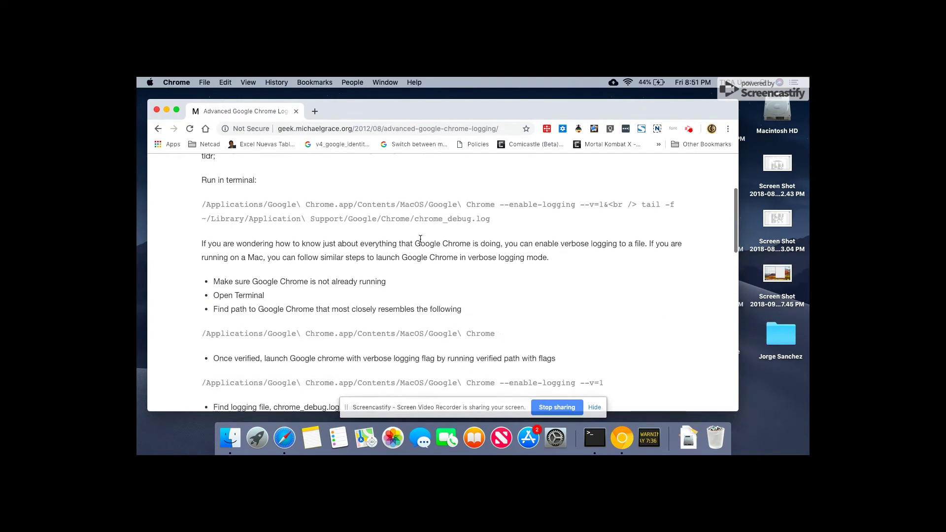
scroll(420, 241, down, 3)
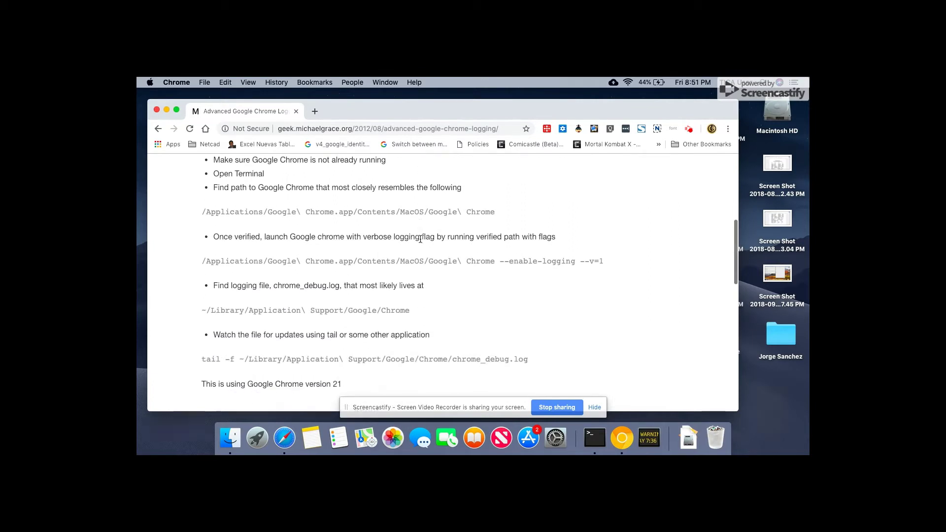
scroll(420, 239, down, 2)
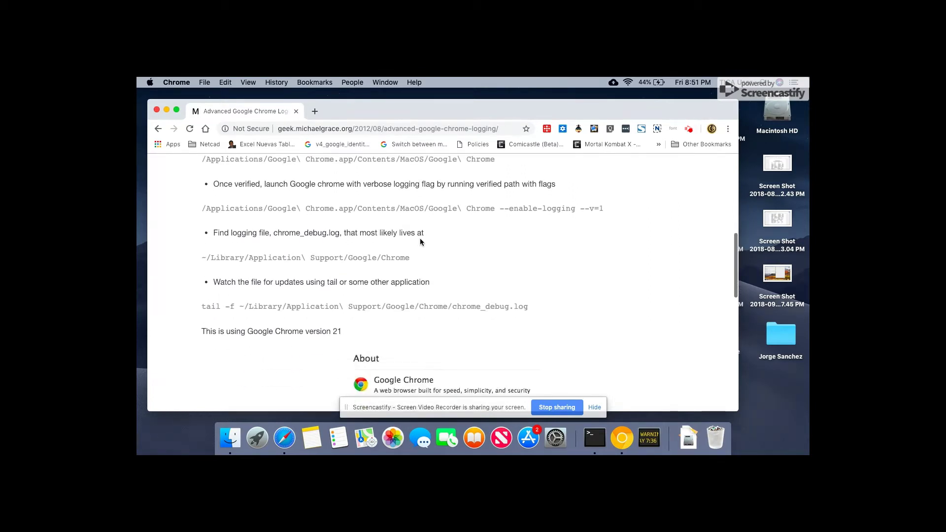
scroll(420, 240, down, 2)
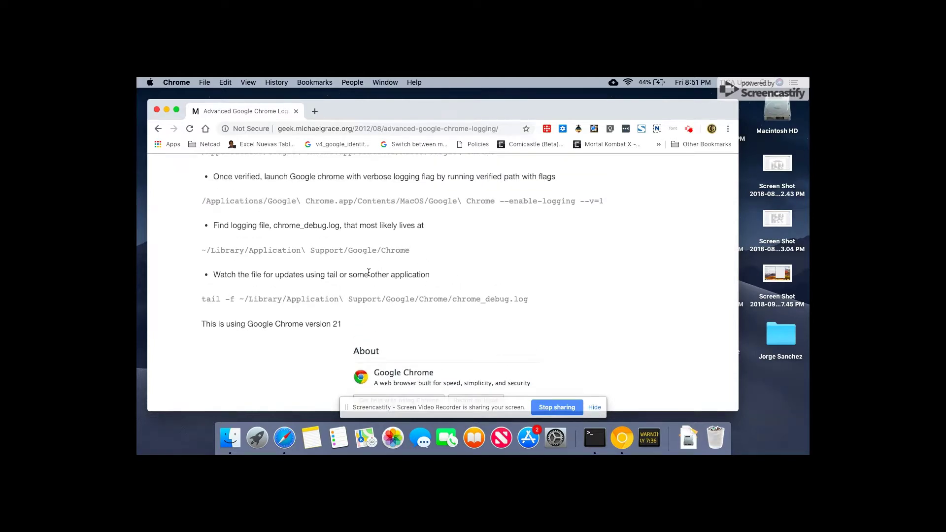
right_click(345, 323)
click(337, 324)
click(382, 301)
scroll(382, 303, up, 5)
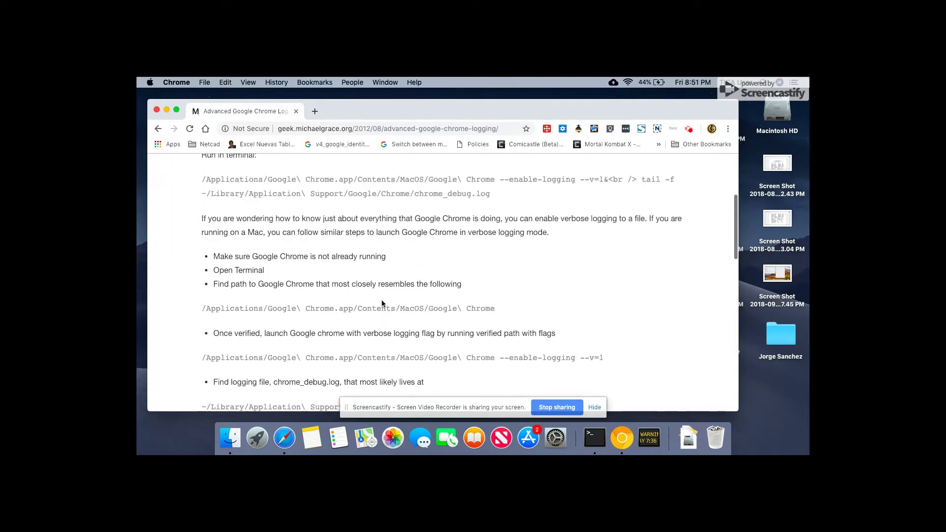
scroll(382, 303, up, 1)
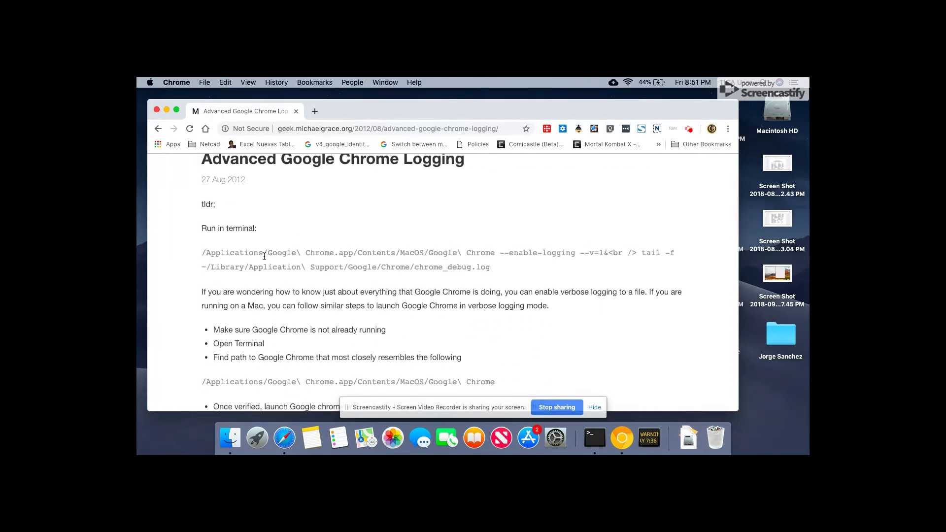
right_click(202, 252)
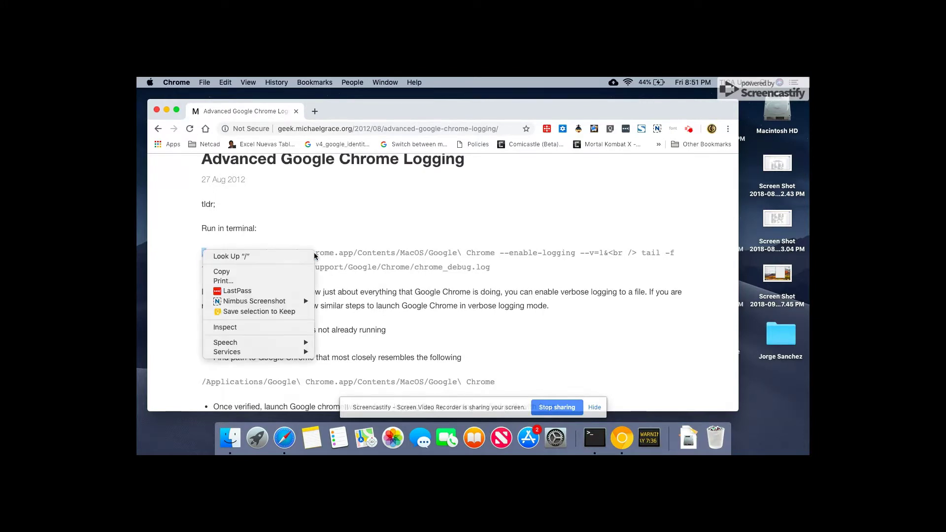
click(293, 243)
scroll(293, 243, down, 1)
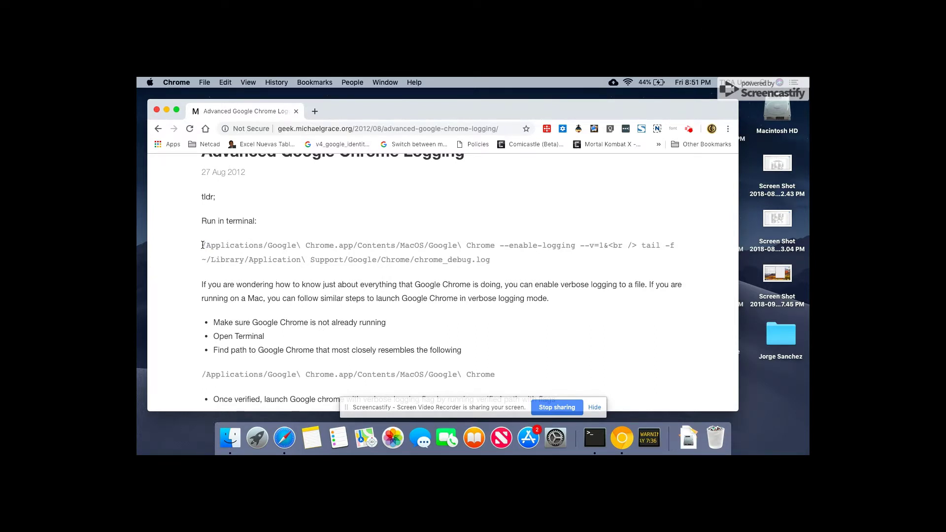
Copy the two-line Chrome logging and chrome_debug.log tail command from the tldr code block
drag(203, 244, 489, 260)
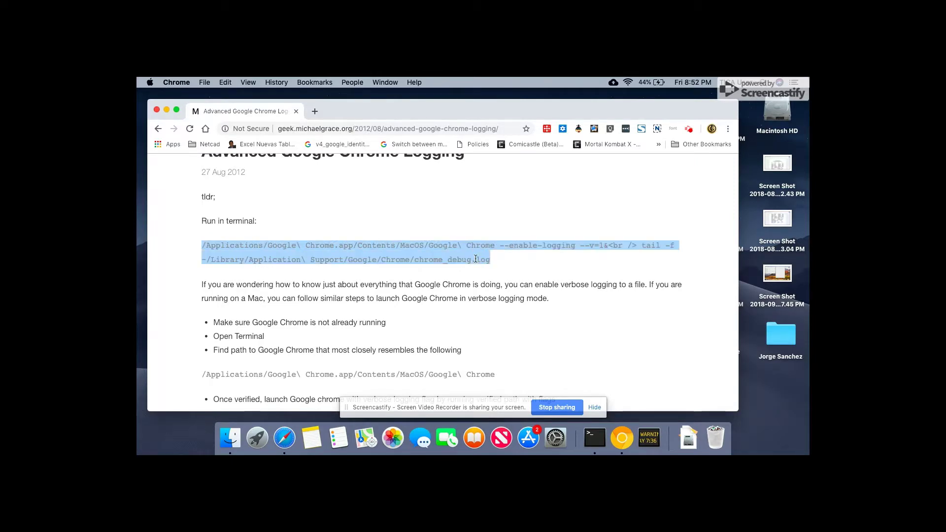
right_click(471, 257)
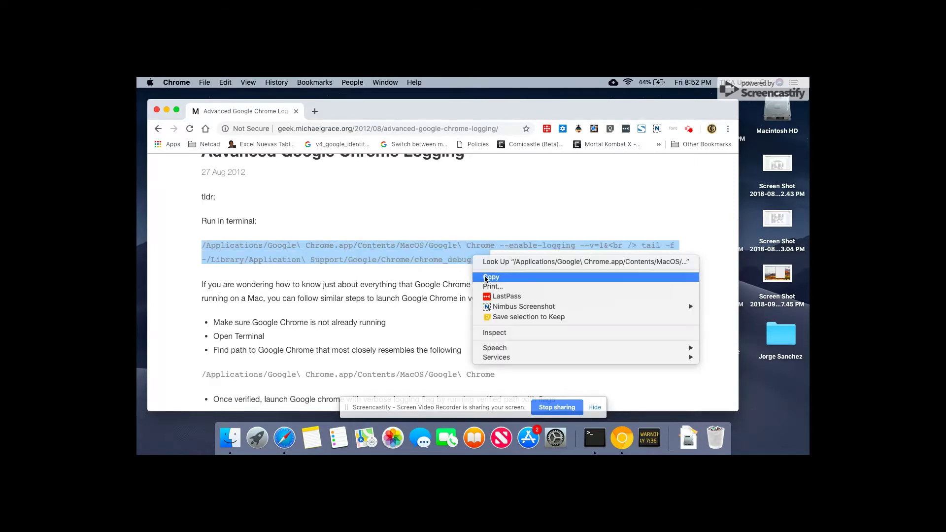
click(485, 279)
click(496, 262)
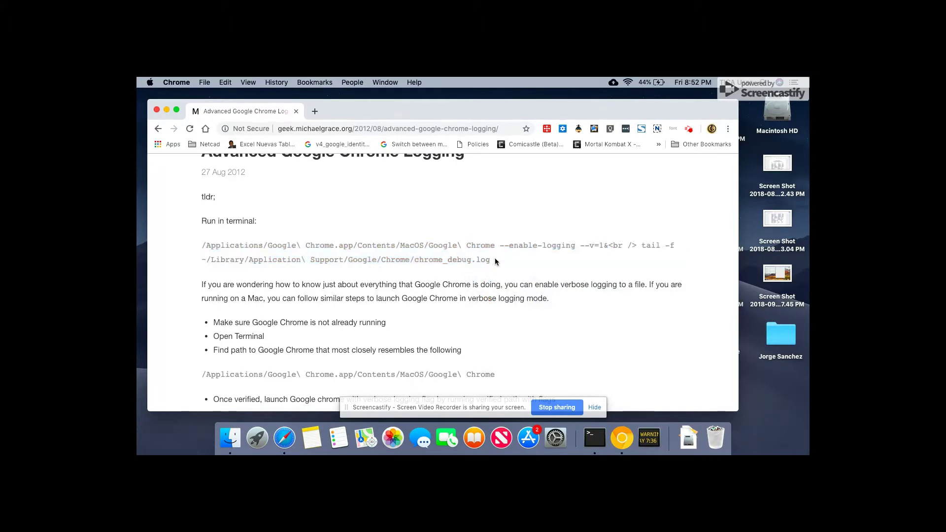
Minimize the article window and bring Chrome up from its desktop shortcut
click(166, 110)
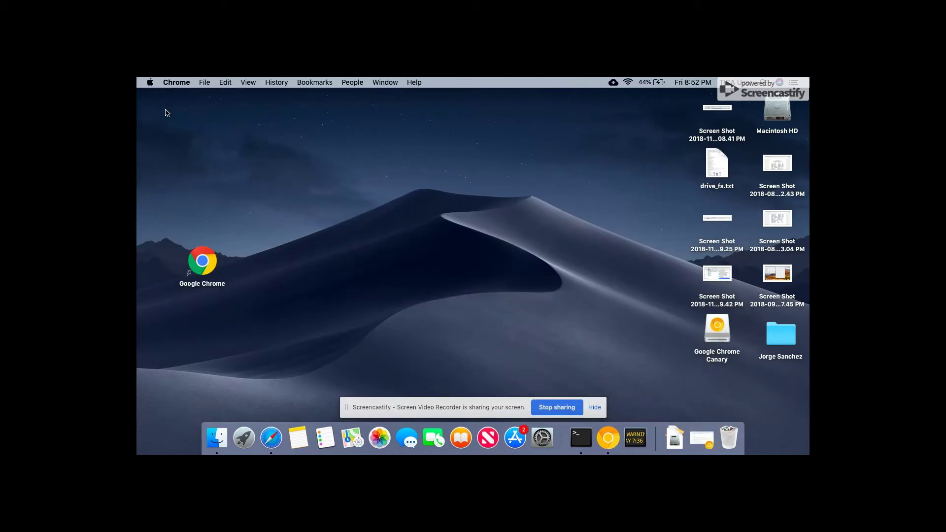
click(202, 261)
double_click(202, 261)
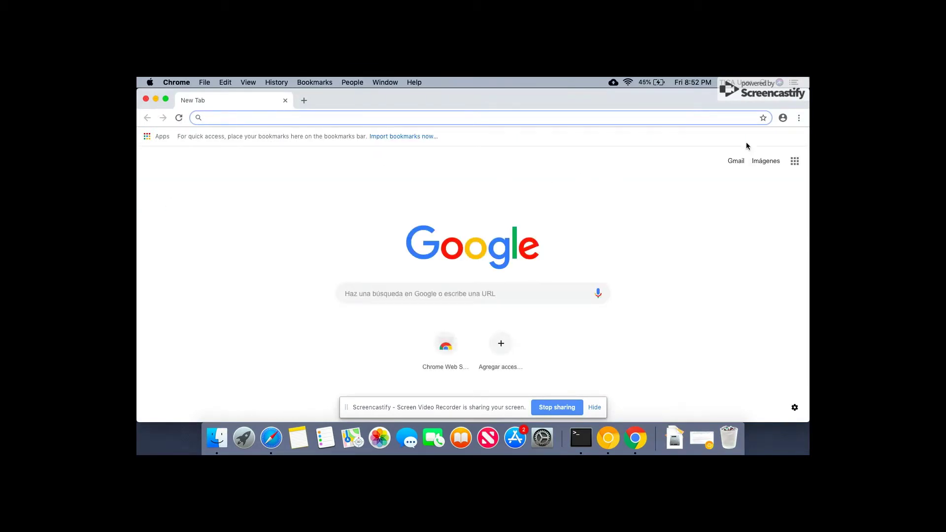
Quit Google Chrome from the Chrome menu, leaving the desktop showing
click(782, 117)
click(356, 207)
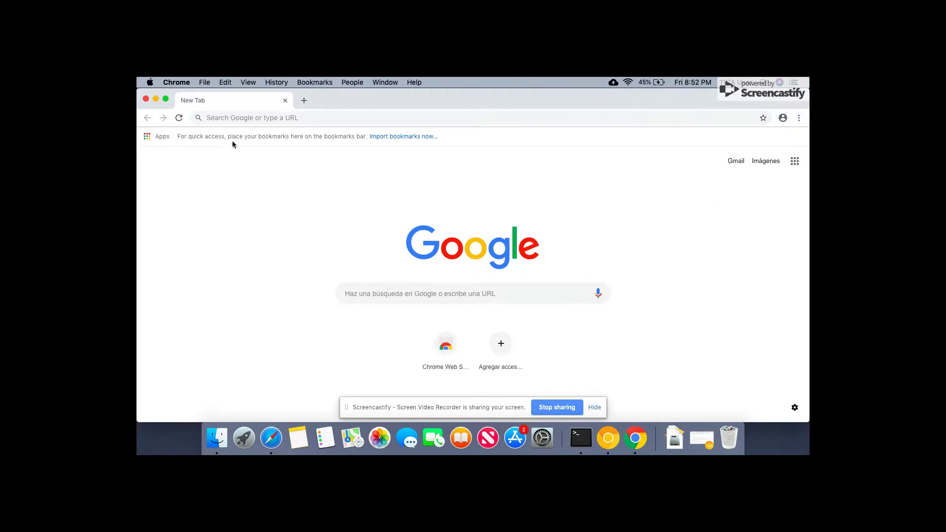
click(187, 84)
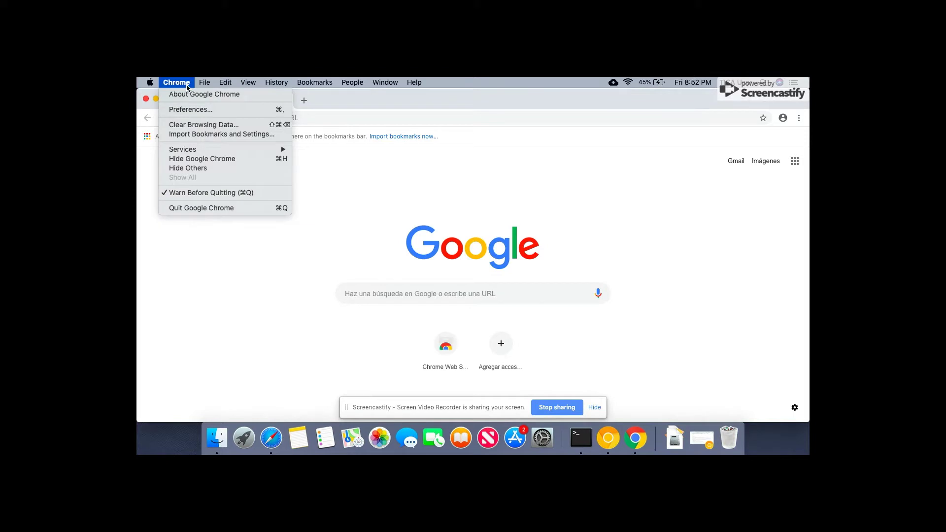
click(208, 208)
click(325, 213)
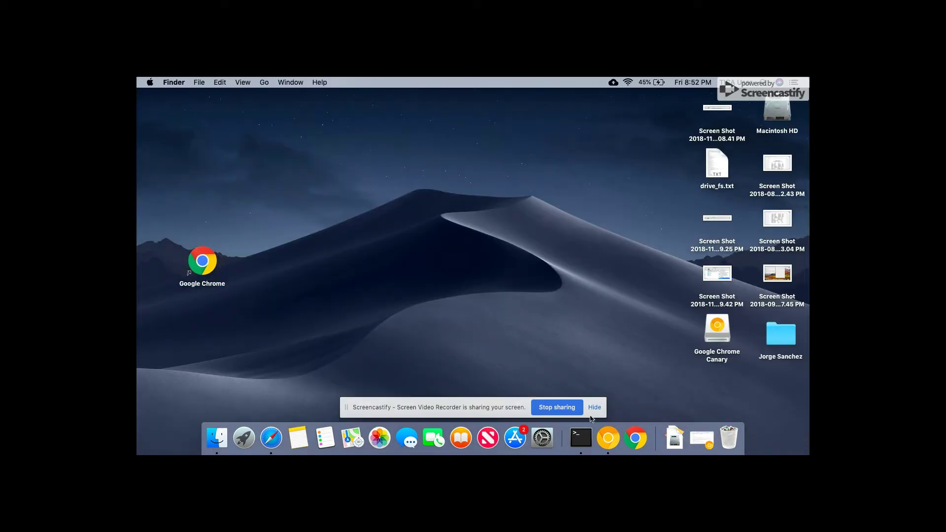
Paste the copied verbose-logging command into a new Terminal window and run it
click(581, 437)
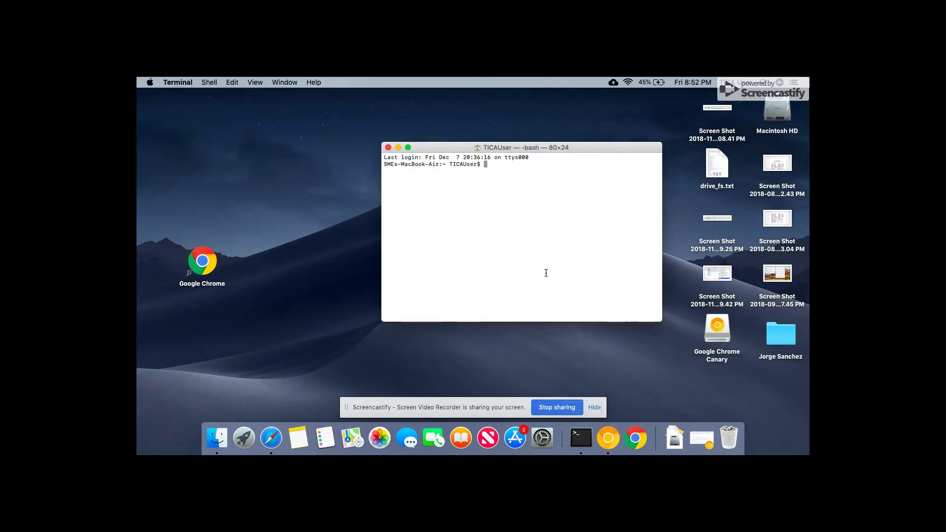
right_click(489, 166)
click(503, 179)
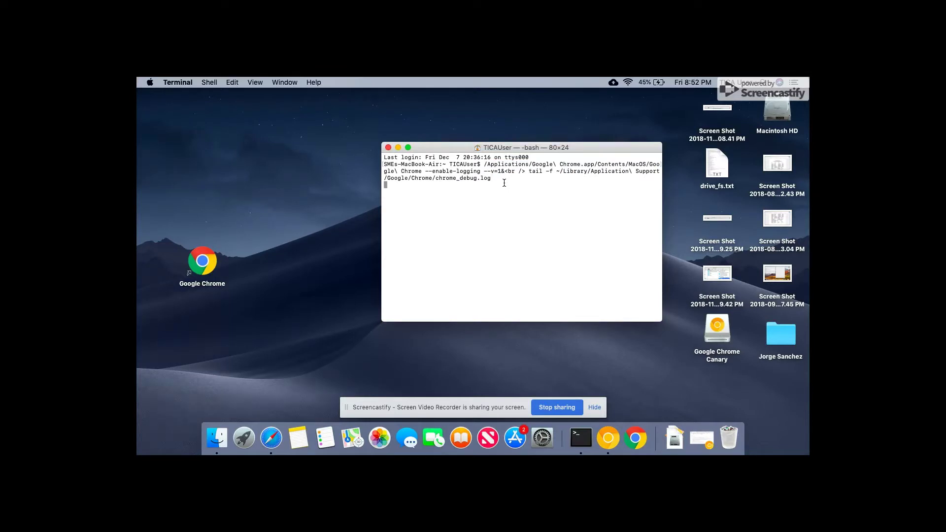
key(Return)
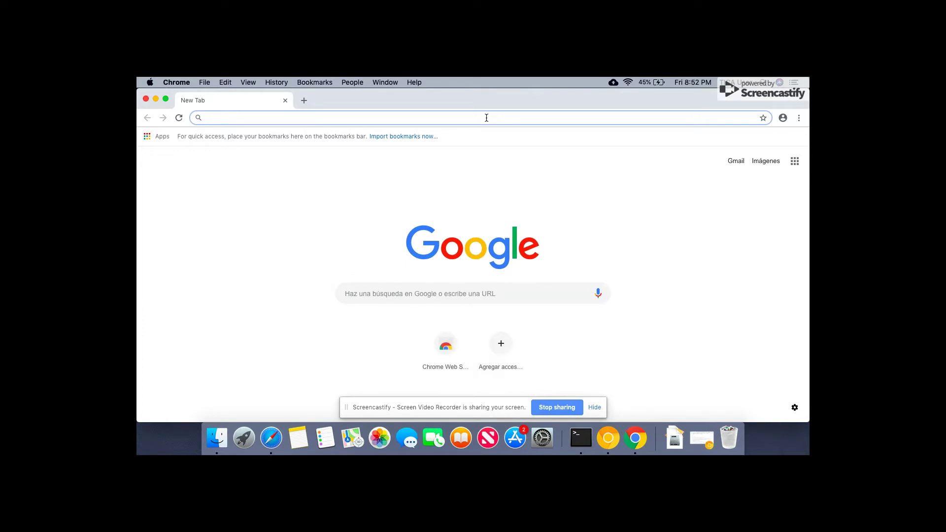
Load facebook.com and chrome://settings in separate tabs
text(facebook)
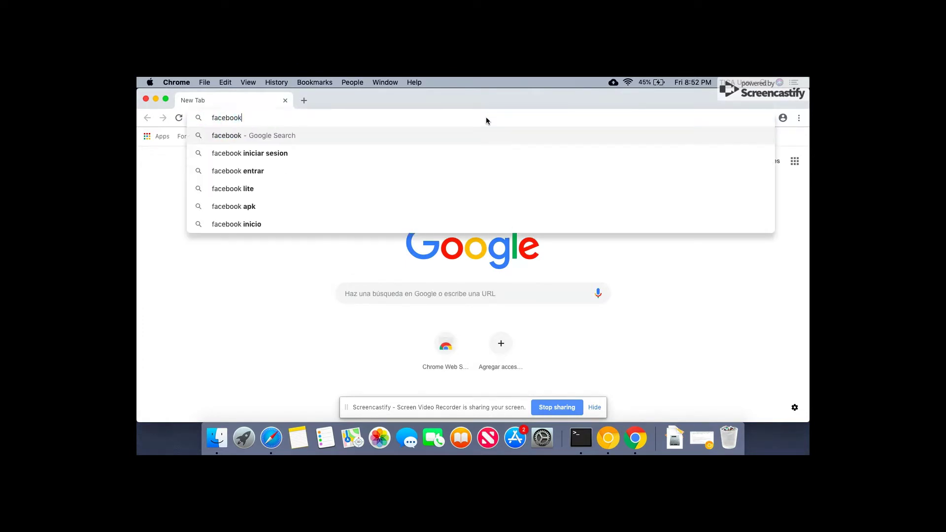
text(.com)
key(Return)
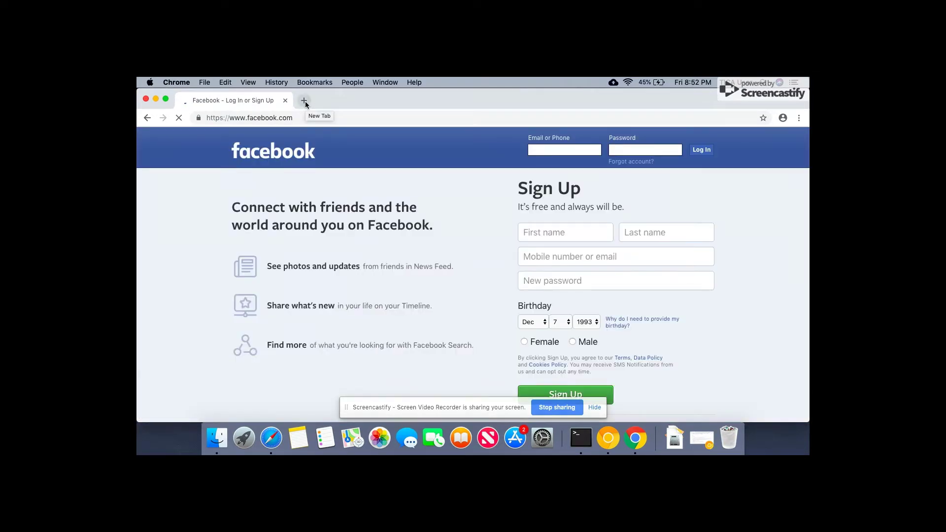
click(305, 101)
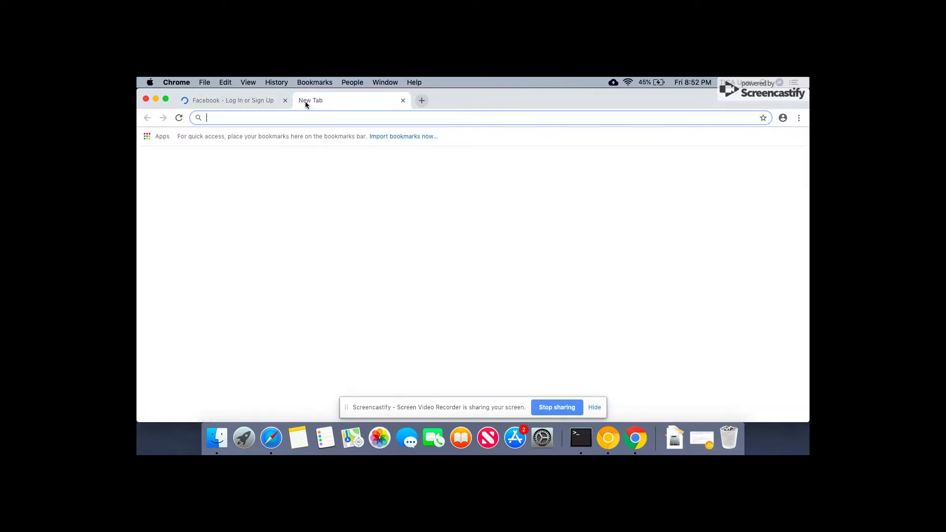
text(chrome:)
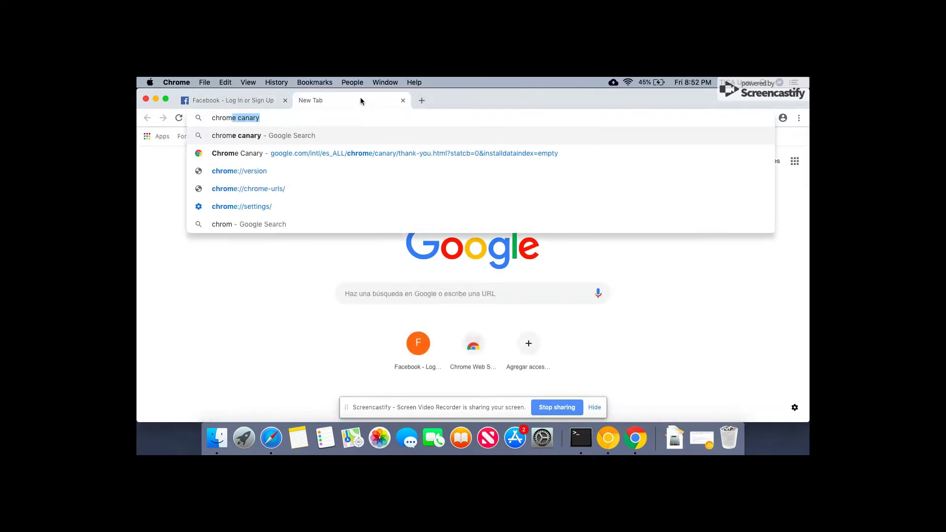
text(//settings)
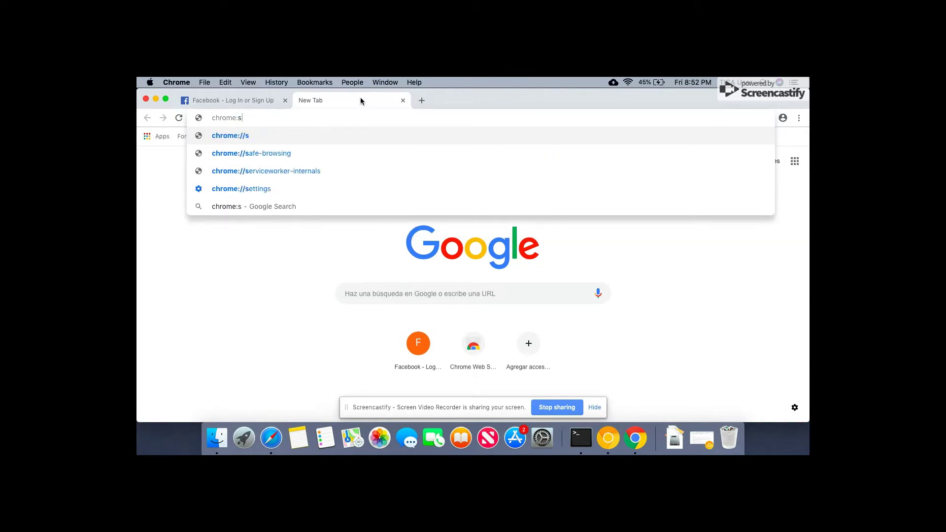
key(Return)
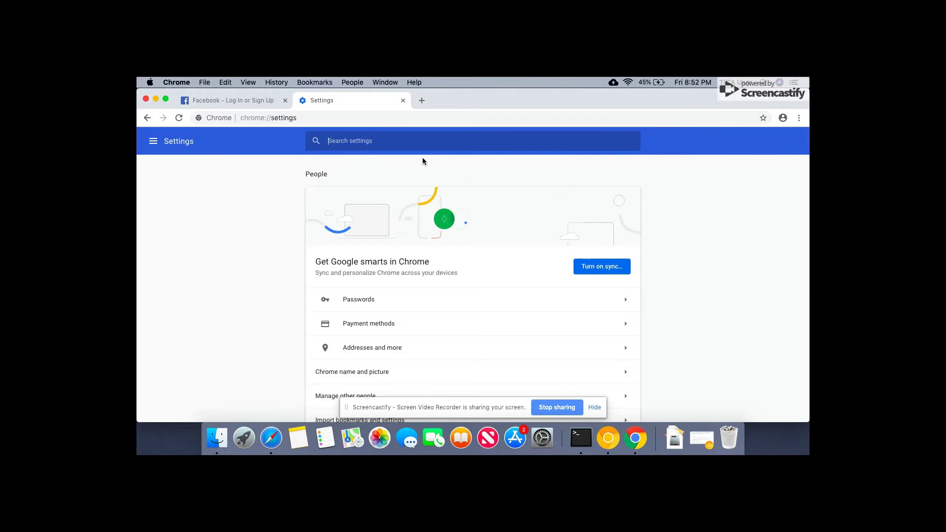
Open the About Chrome page in a new tab and check the version number
click(421, 100)
text(chrome)
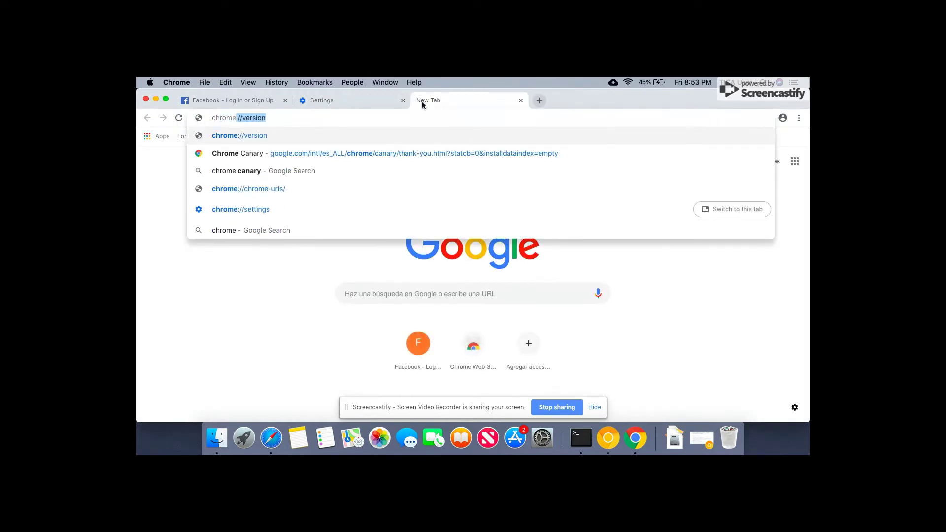
text(:chrome)
key(Return)
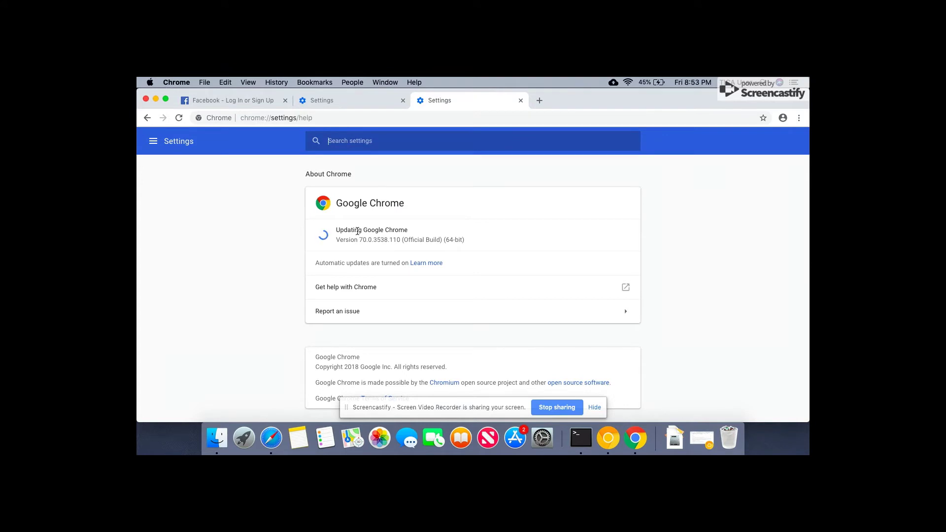
drag(358, 231, 390, 238)
click(390, 238)
Close the Facebook and extra Settings tabs, then quit Google Chrome
click(284, 101)
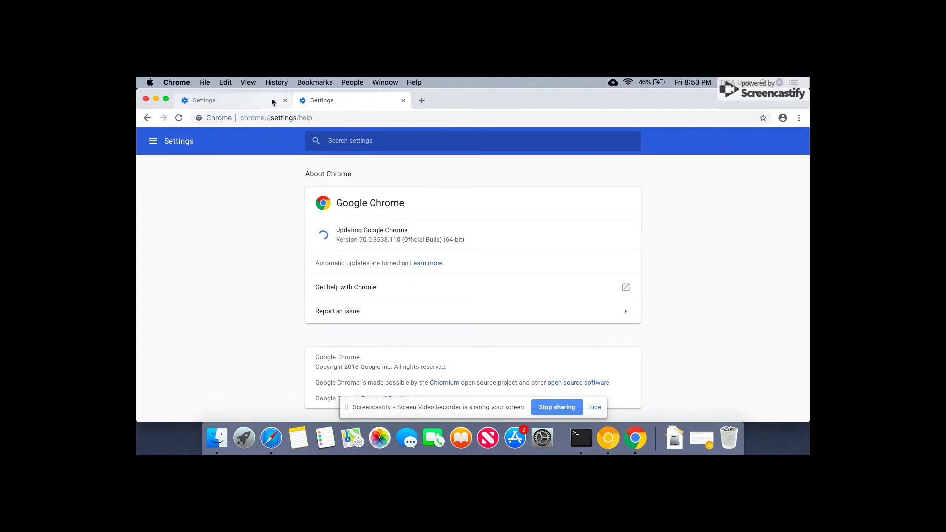
click(266, 101)
click(285, 100)
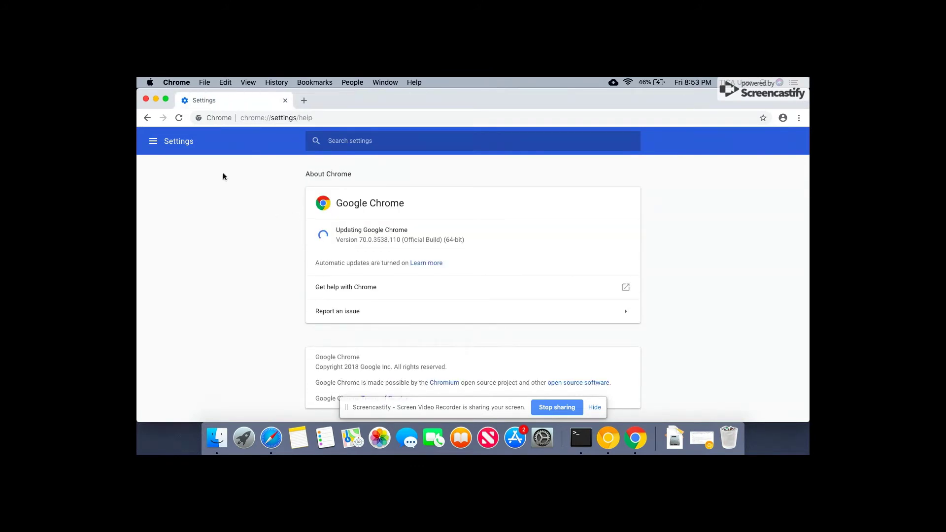
click(173, 85)
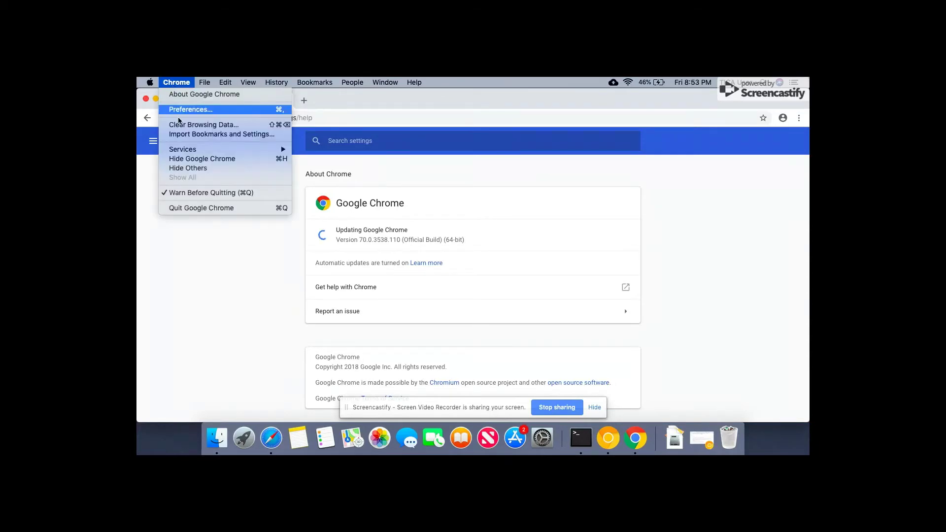
click(191, 208)
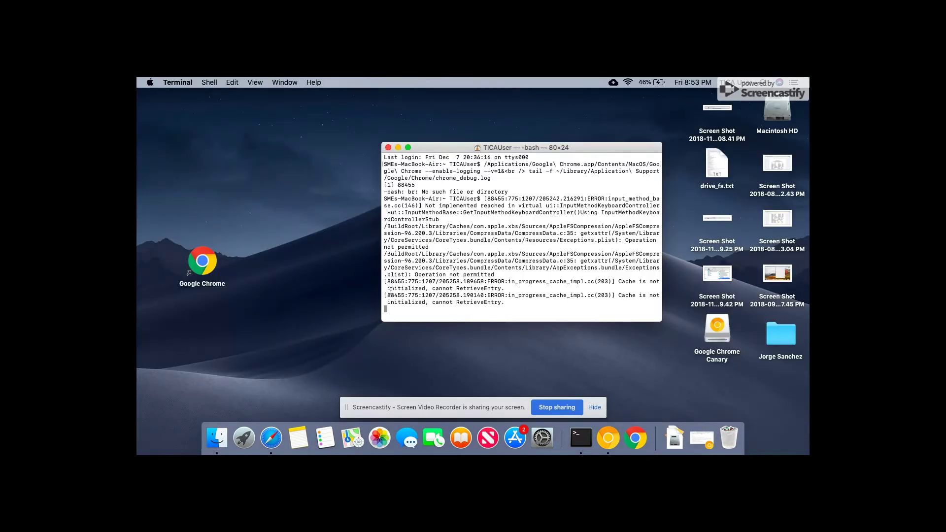
Confirm Terminal shows the background Chrome job as '[1]+ Done', then bring up Spotlight
key(Return)
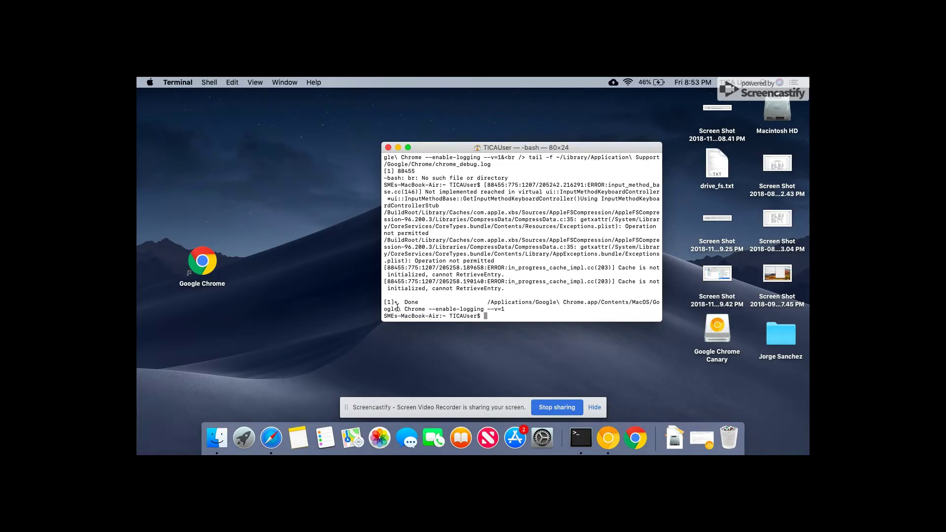
double_click(411, 301)
click(425, 302)
key(super+space)
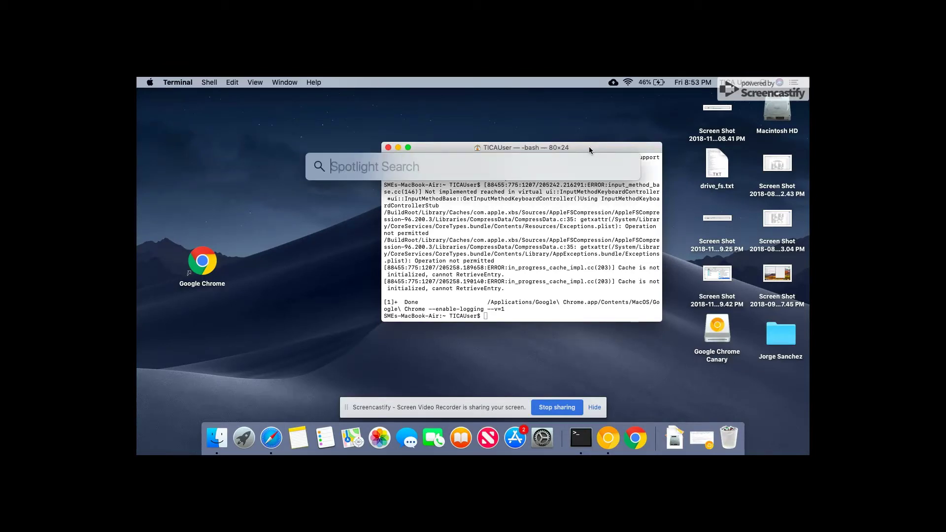
Open the ~/Library/ folder in Finder through Spotlight
text(~$FY19 Deal Book.xlsx)
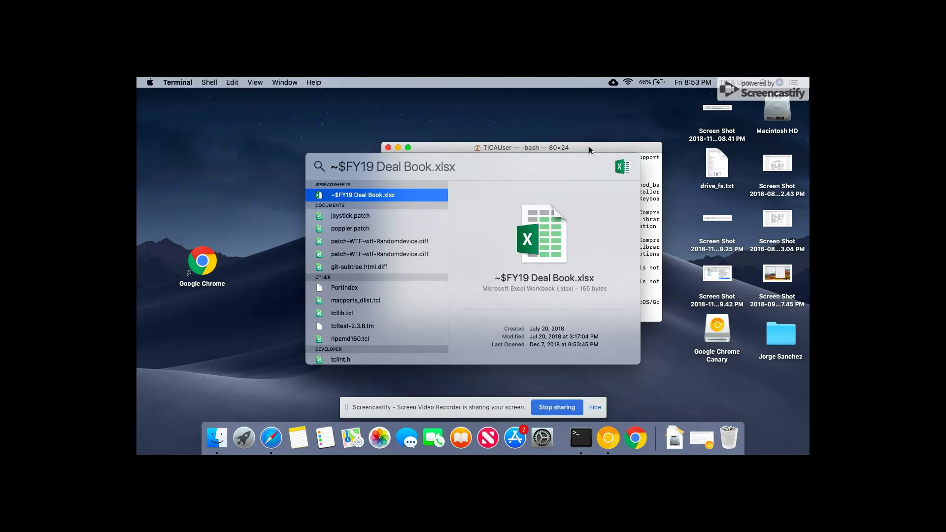
text(~/)
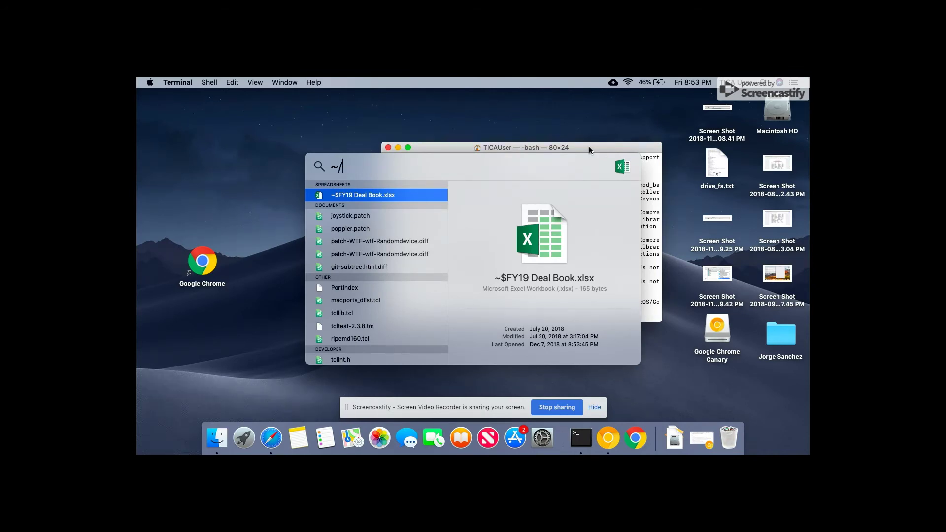
text(Library)
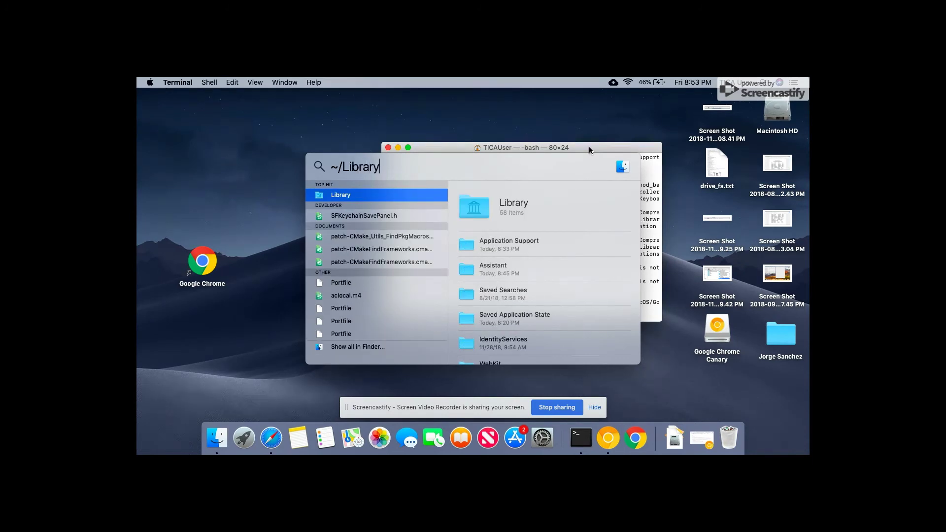
text(/)
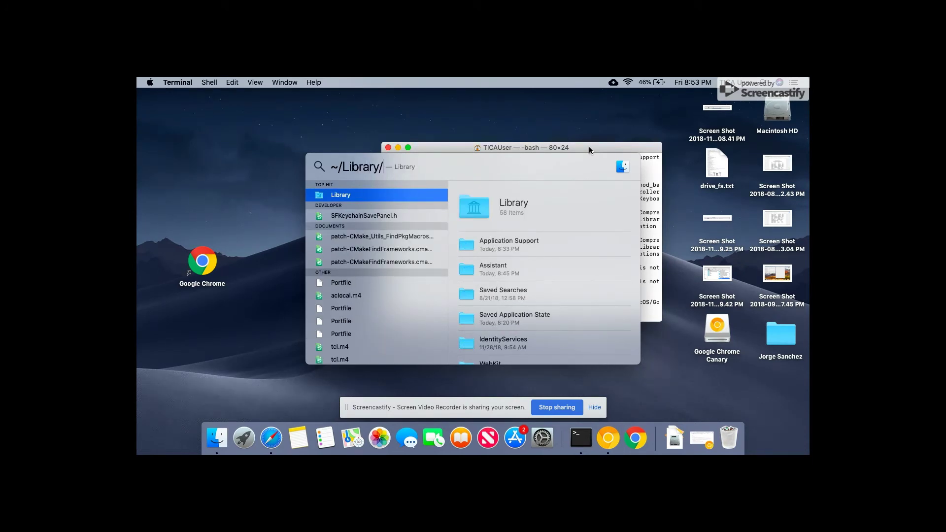
key(Return)
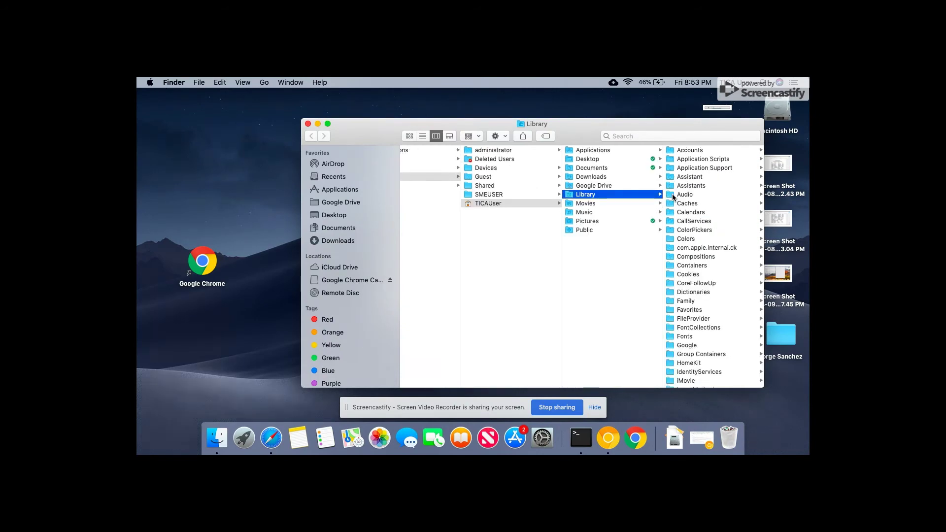
Navigate Application Support › Google › Chrome and select chrome_debug.log
click(699, 169)
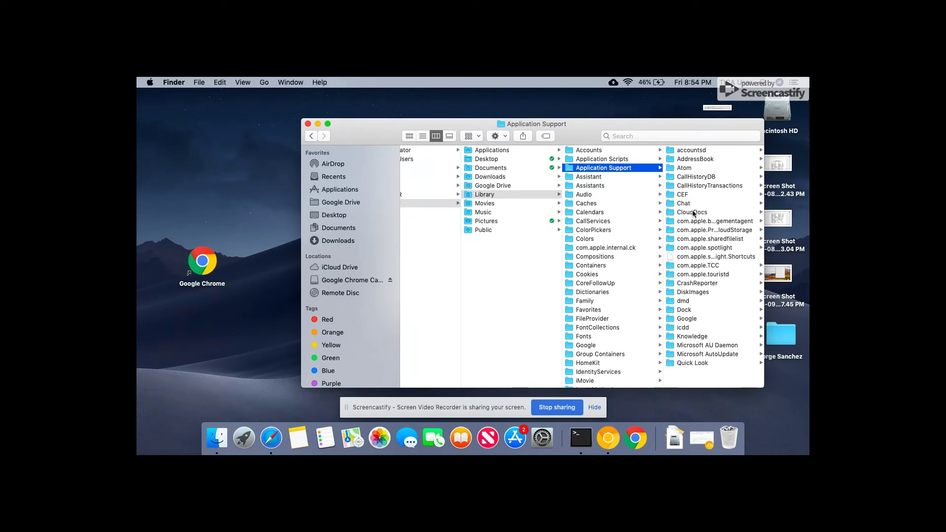
click(691, 321)
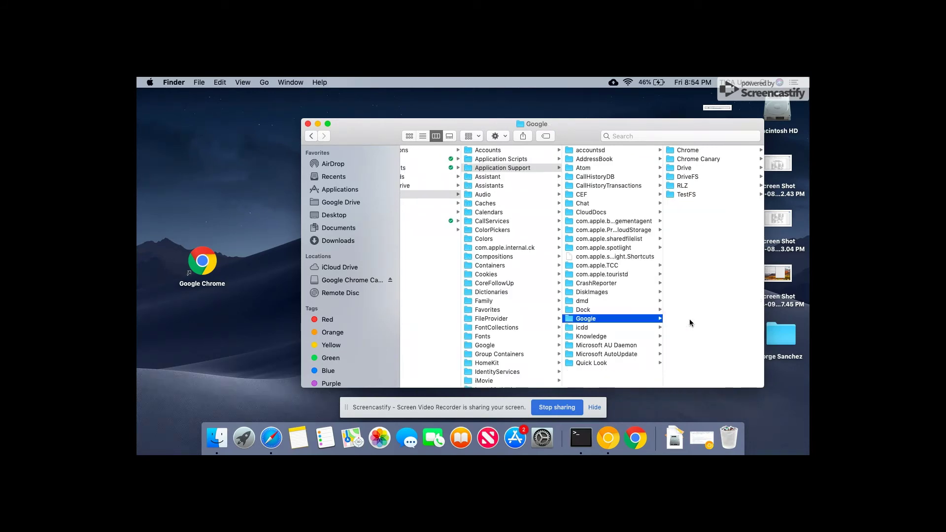
click(693, 152)
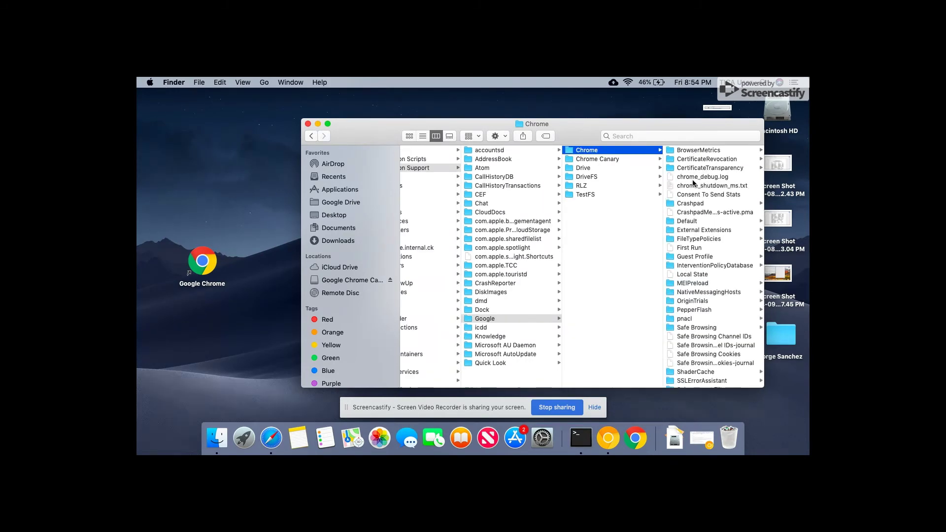
click(700, 178)
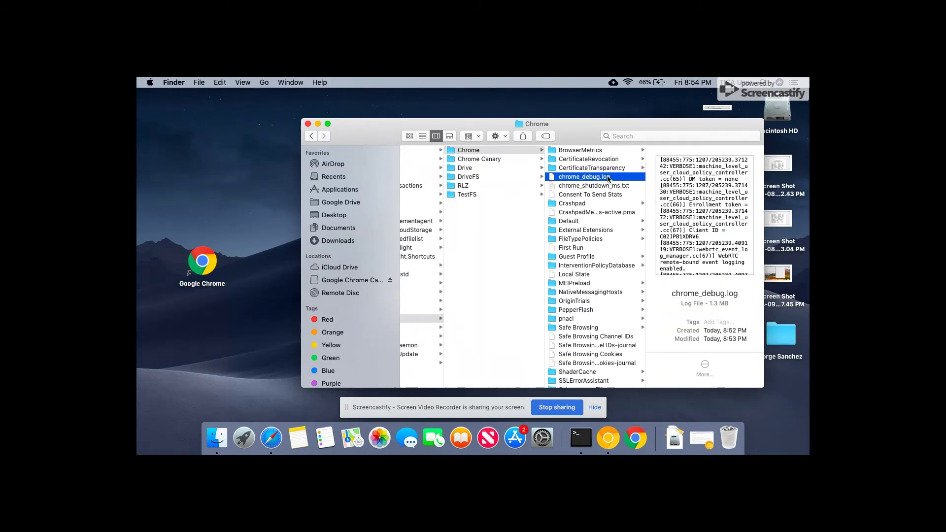
Open chrome_debug.log in Console and read its histogram entries in an enlarged window
double_click(607, 178)
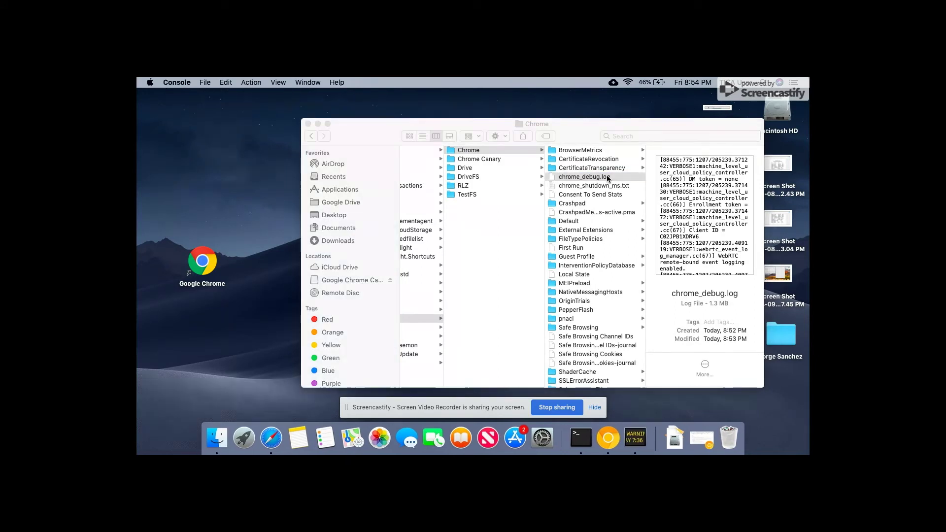
drag(539, 220, 548, 331)
click(549, 331)
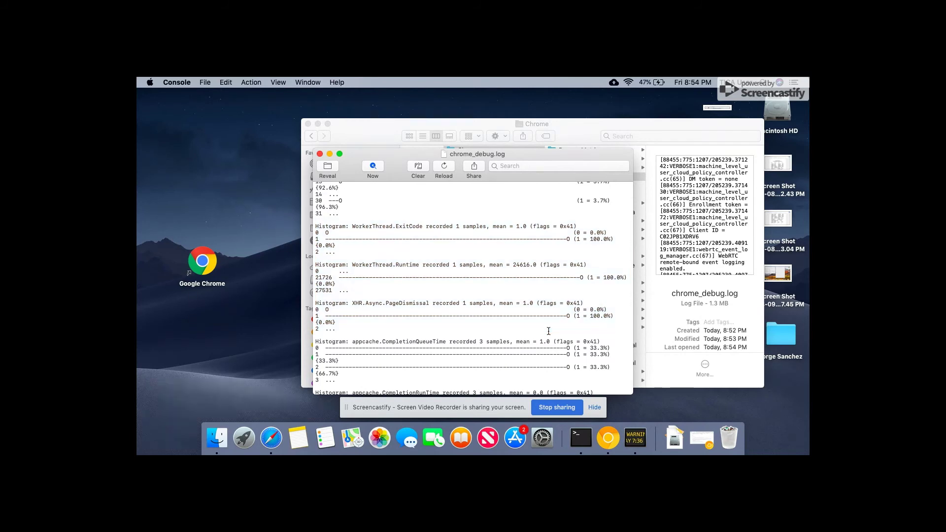
scroll(548, 331, down, 5)
scroll(548, 331, up, 10)
scroll(549, 331, up, 15)
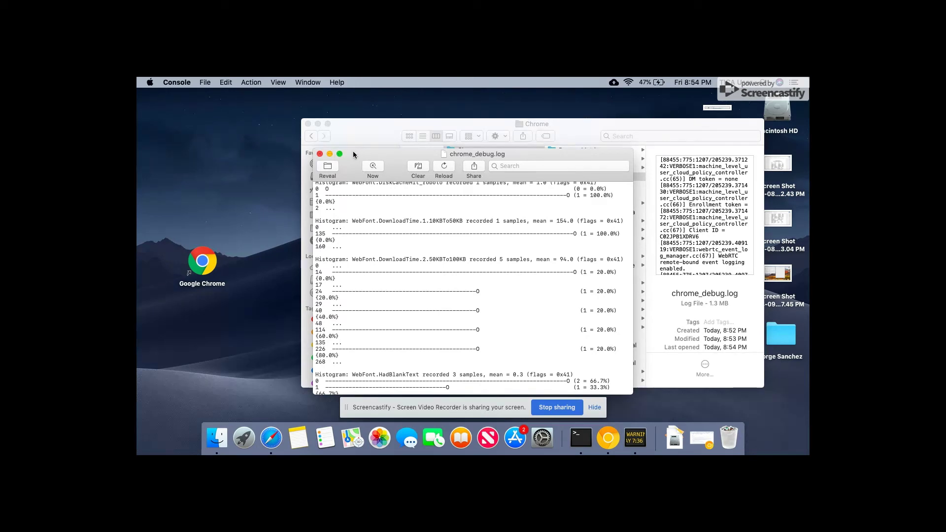
drag(315, 147, 156, 104)
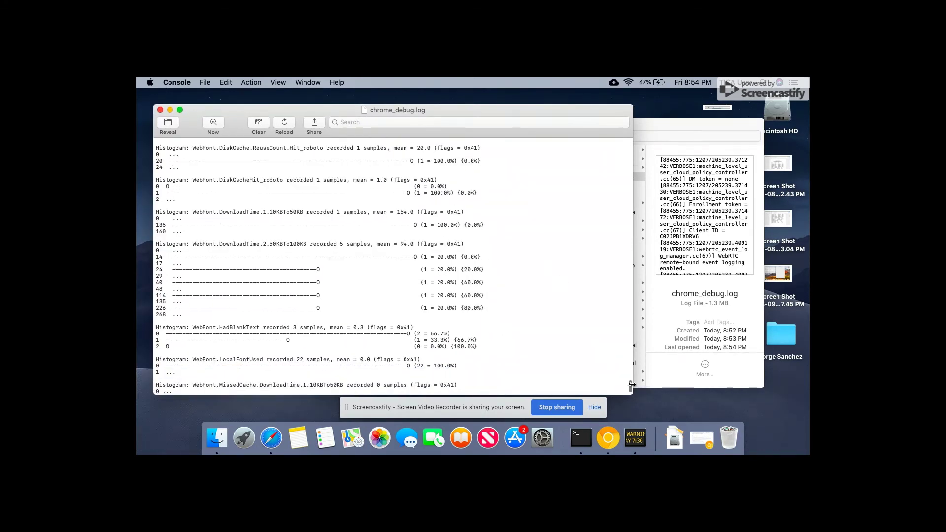
drag(630, 386, 623, 293)
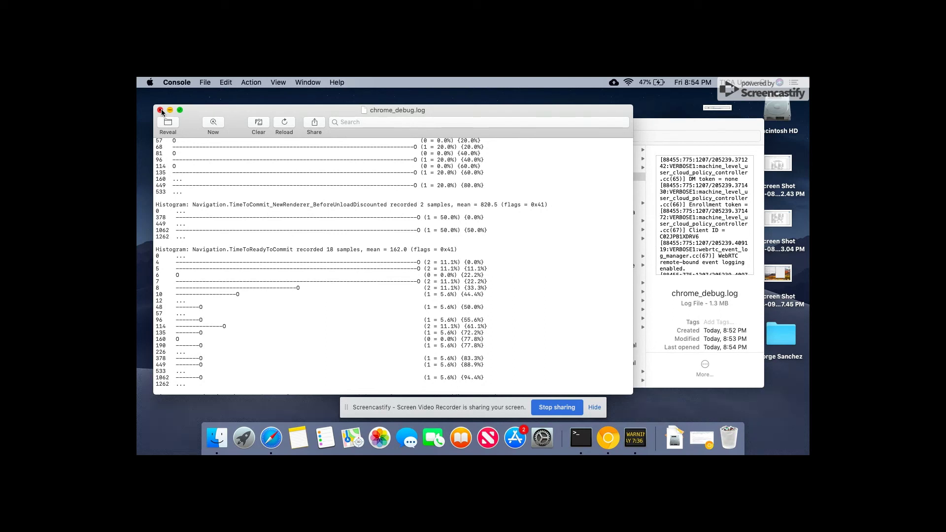
Close Console's chrome_debug.log window
click(179, 83)
click(237, 217)
click(160, 111)
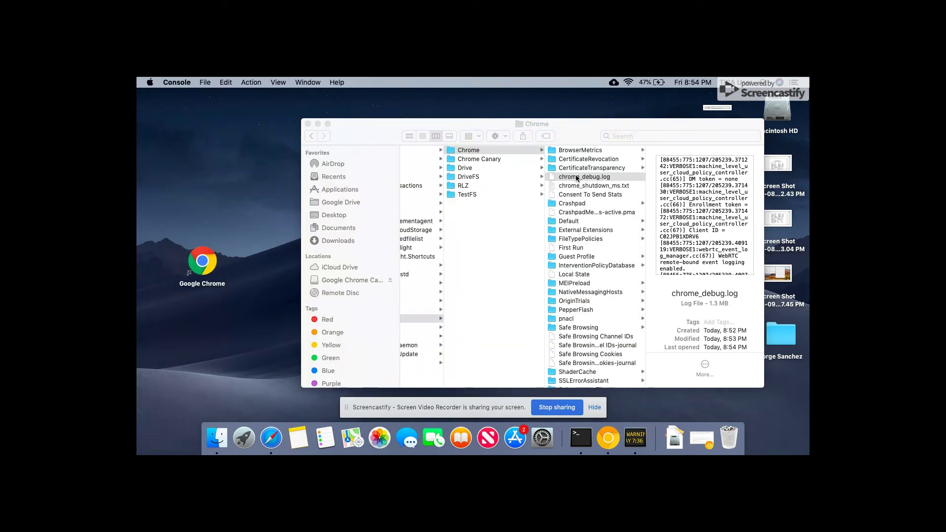
Close the Finder and Terminal windows and switch to Chrome Canary from the Dock
click(308, 124)
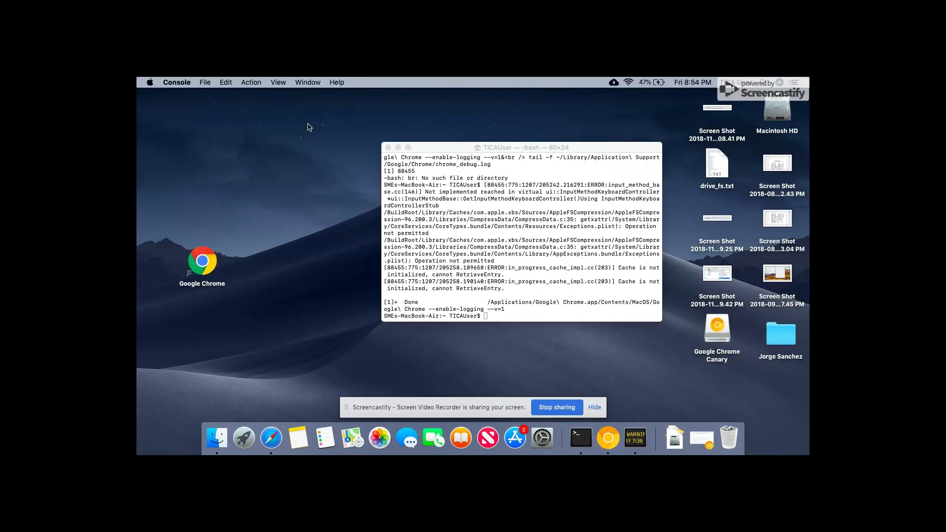
click(388, 147)
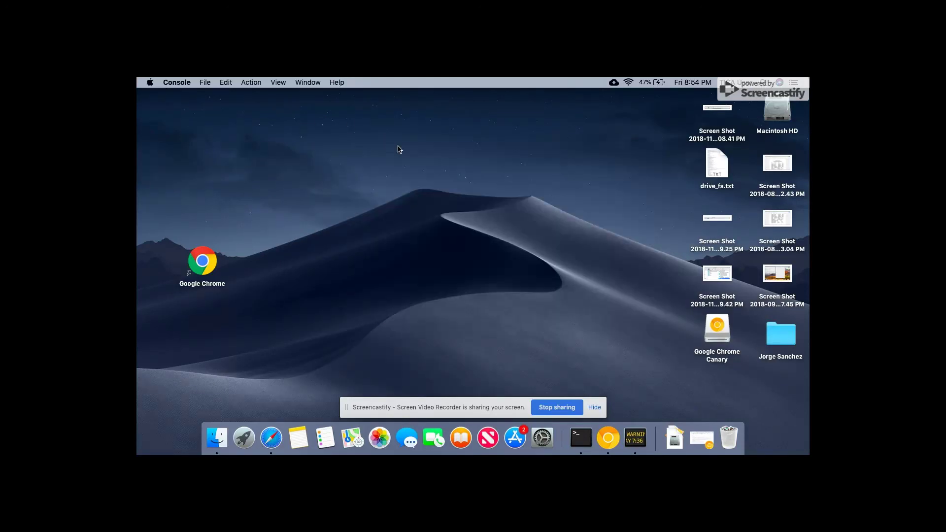
click(611, 442)
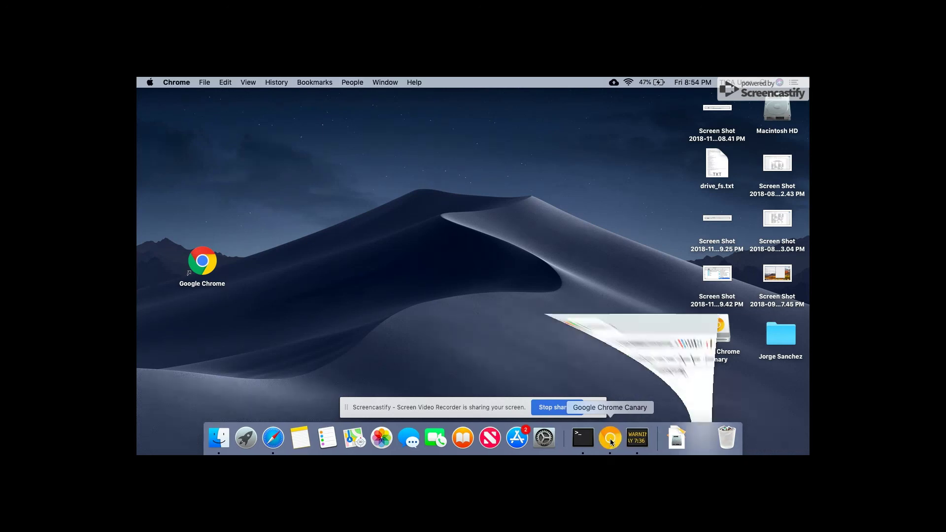